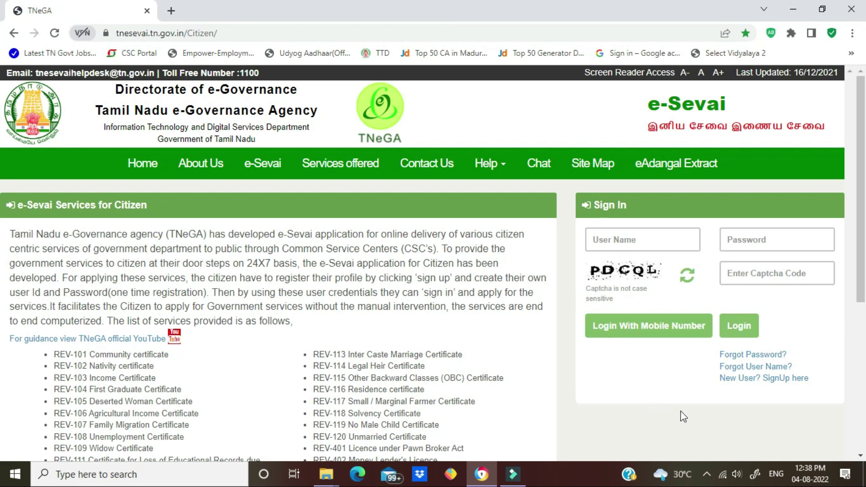
- Open the new-user registration form and examine its personal detail, login ID, password and captcha fields
left_click(750, 379)
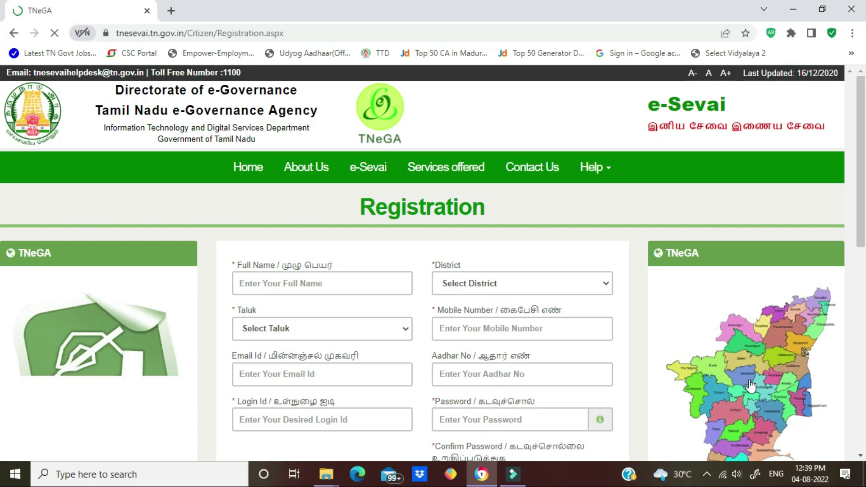
left_click(298, 284)
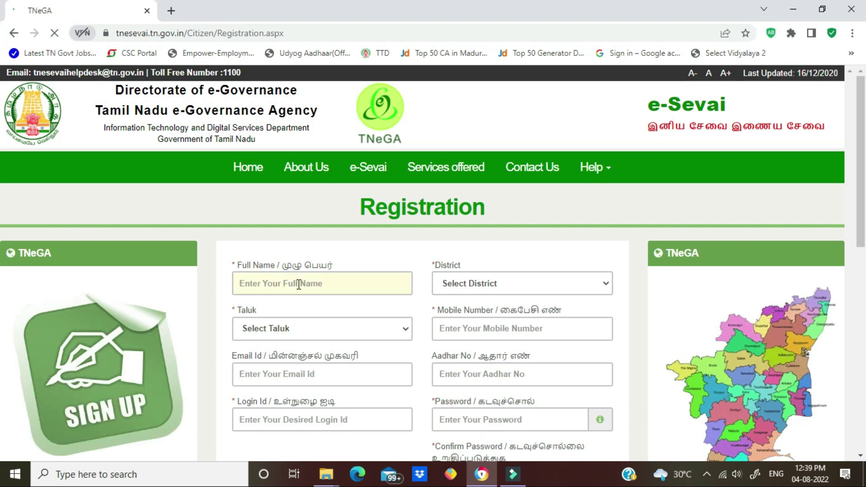
left_click(510, 296)
left_click(507, 326)
left_click(383, 377)
left_click(462, 383)
scroll(455, 383, "down", 2)
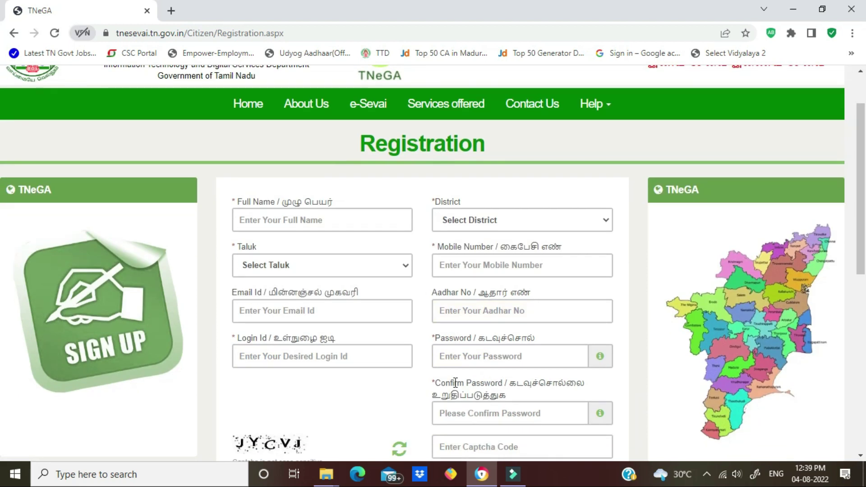
left_click(313, 359)
left_click(313, 358)
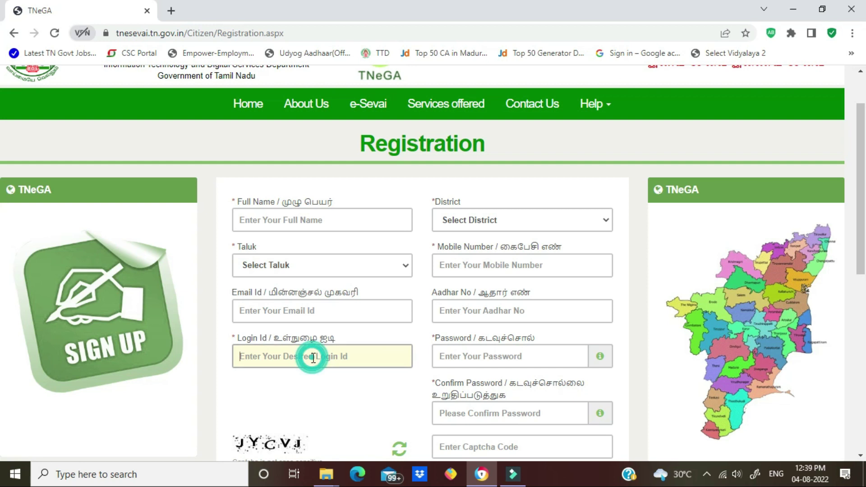
left_click(485, 357)
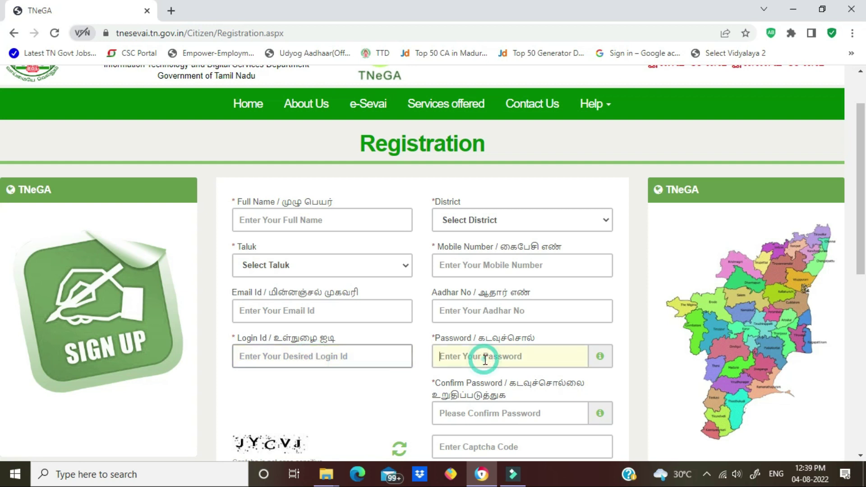
left_click(599, 356)
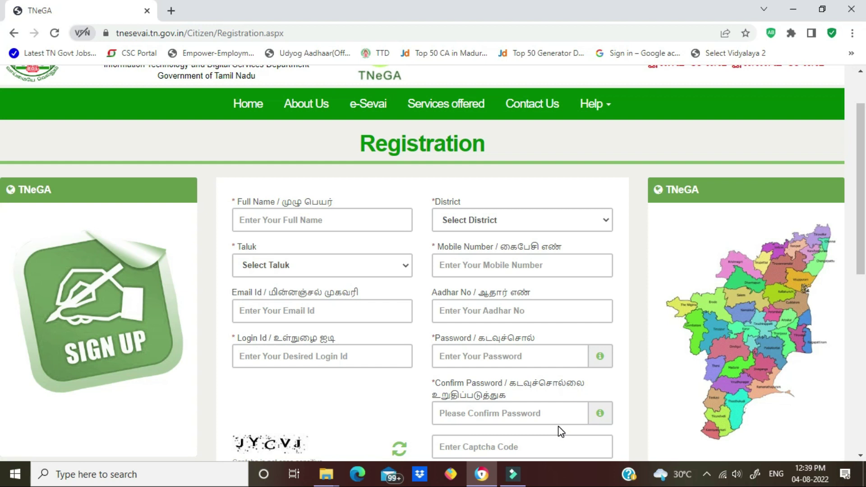
scroll(559, 431, "down", 3)
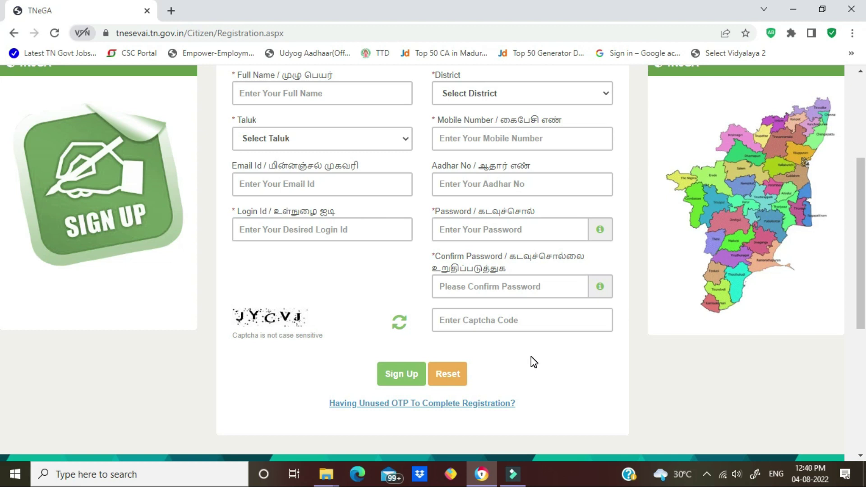
left_click(297, 229)
scroll(296, 229, "up", 5)
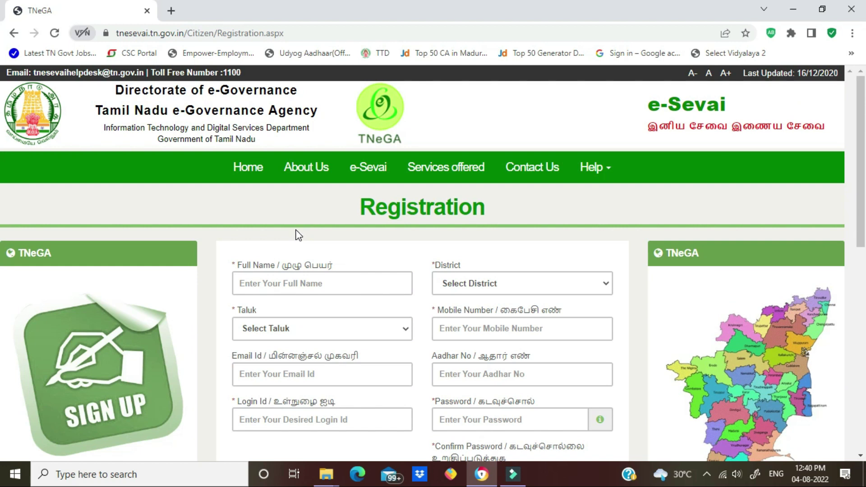
- Return to the portal's home page and sign in with the user name, password and captcha code
left_click(243, 166)
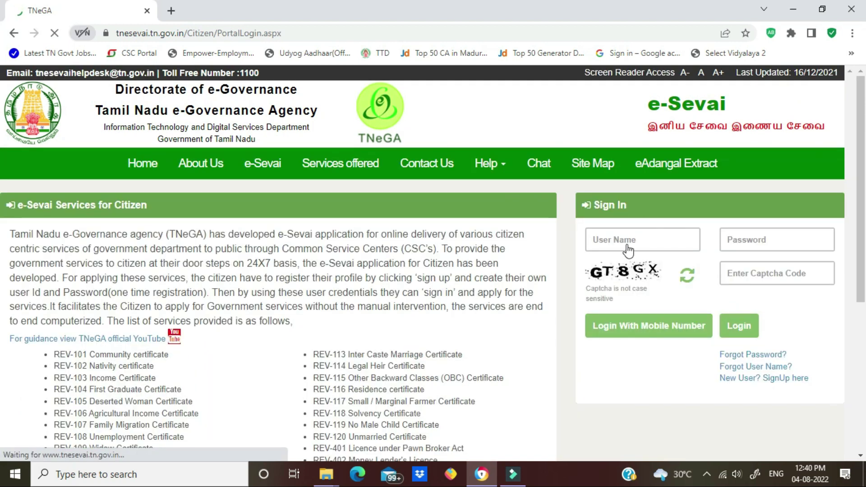
left_click(626, 240)
left_click(737, 240)
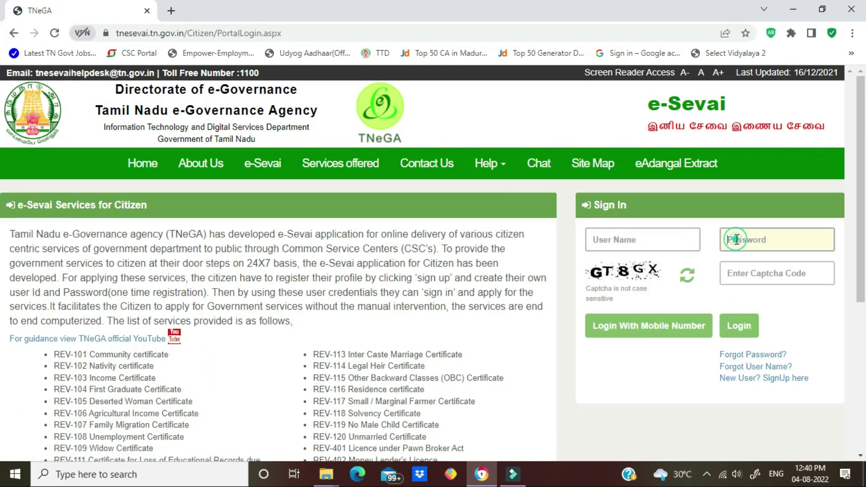
left_click(729, 273)
left_click(735, 328)
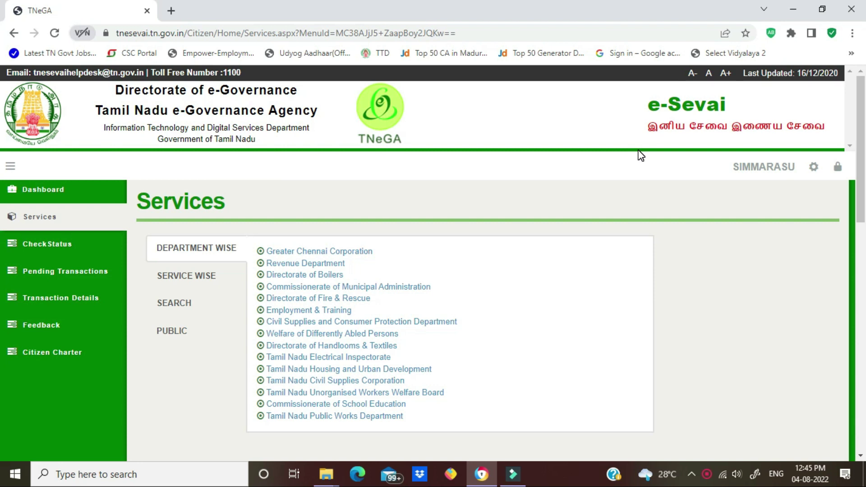
- Open the Revenue Department's REV-104 First Graduate Certificate service and proceed past its application instructions
left_click(329, 263)
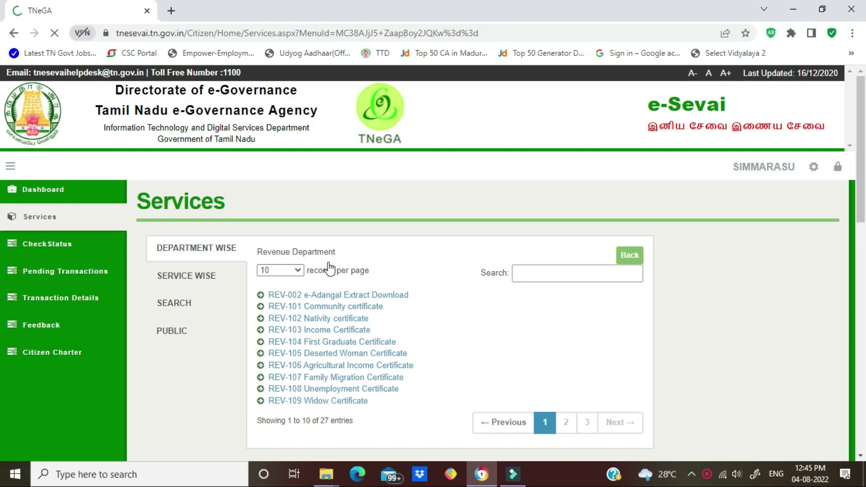
left_click(330, 343)
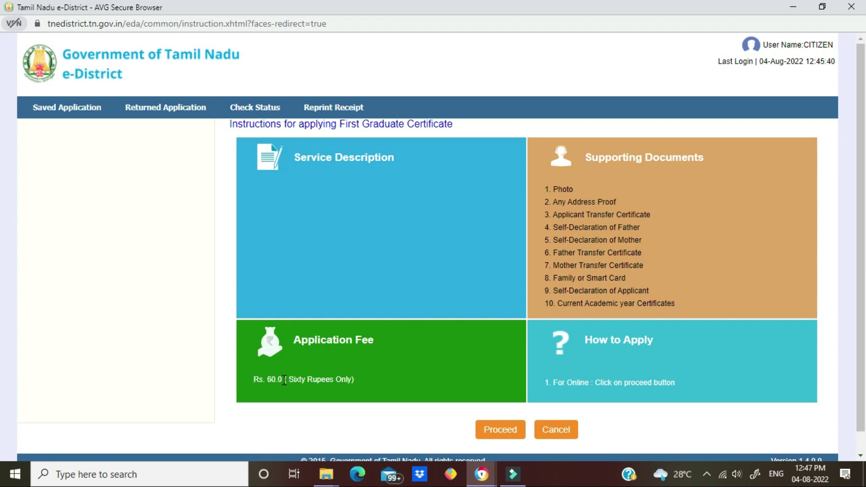
left_click(500, 430)
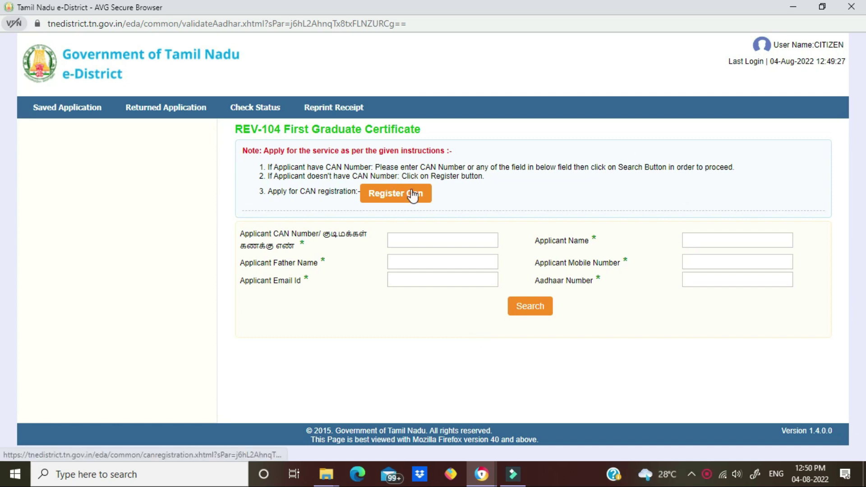
- Start a new CAN registration and set the applicant's appellation to Selvi
left_click(398, 195)
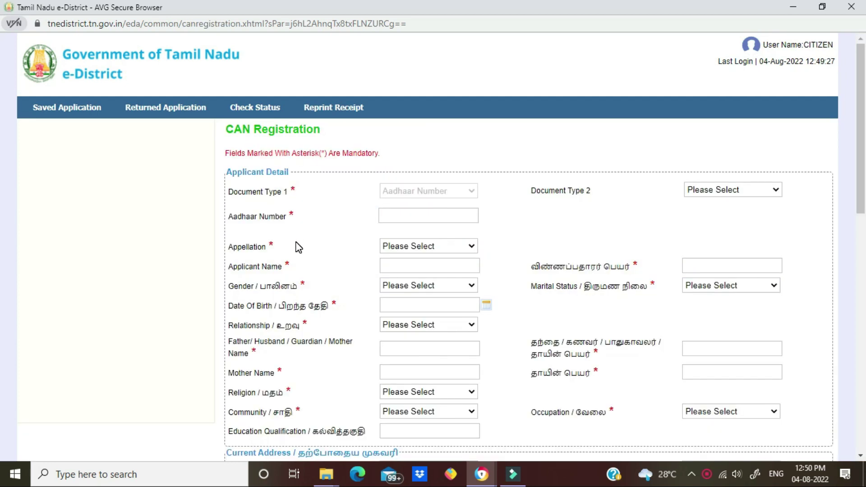
left_click(402, 216)
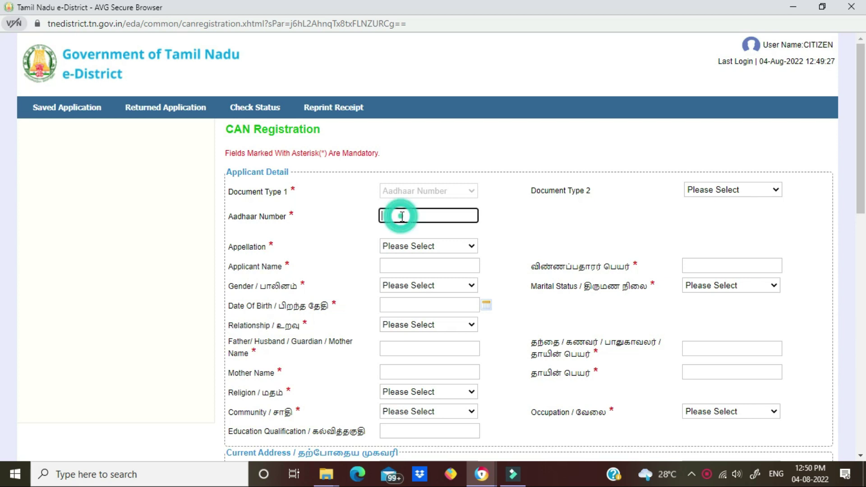
left_click(414, 251)
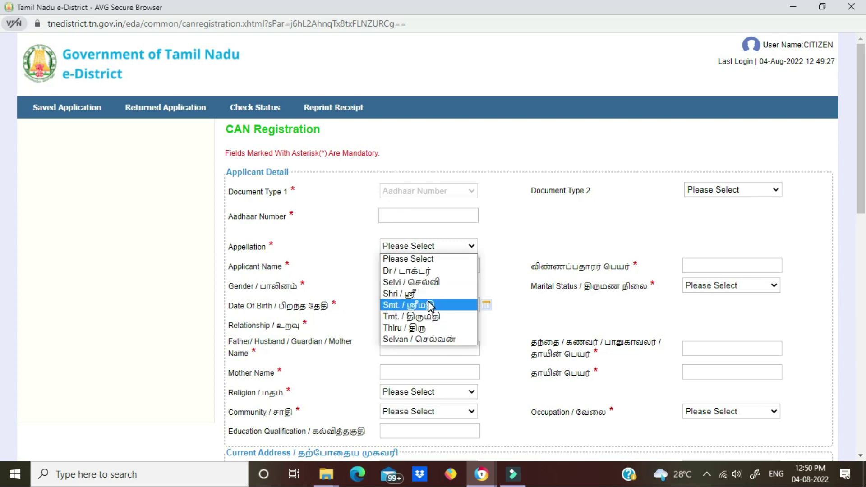
left_click(428, 282)
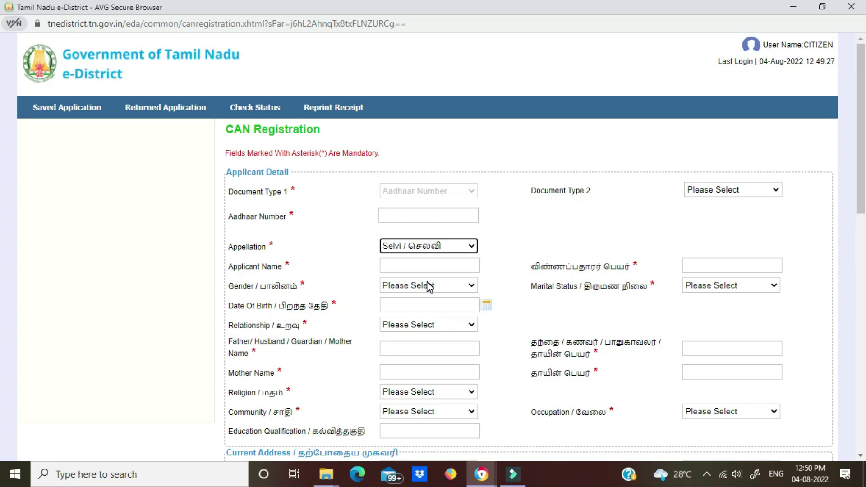
- Examine the applicant name, marital status, date of birth, relationship and parent name fields, including the marital status and relationship options
left_click(398, 269)
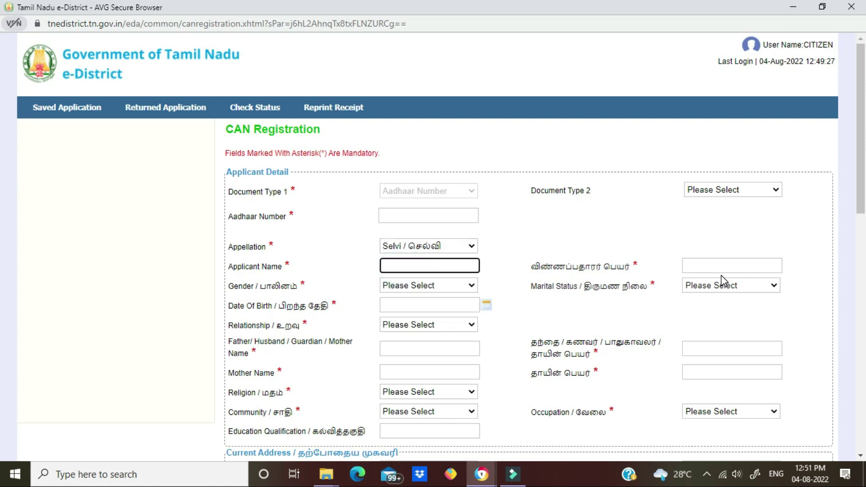
left_click(718, 261)
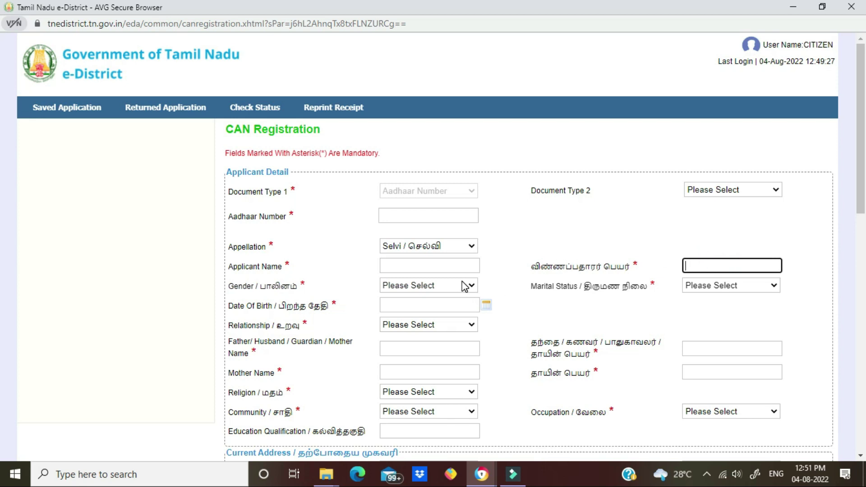
left_click(706, 288)
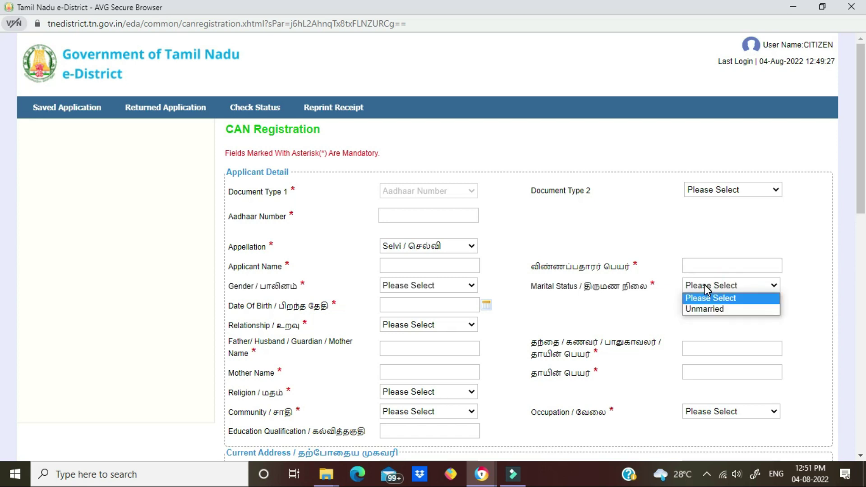
left_click(640, 297)
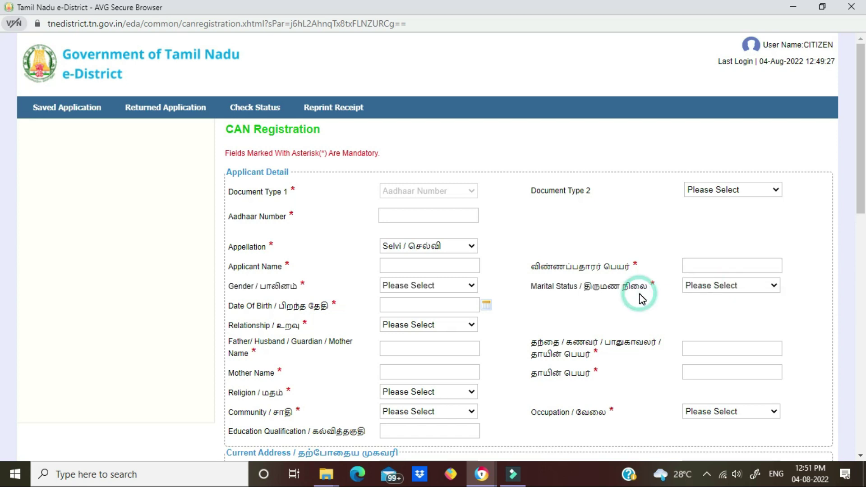
left_click(431, 308)
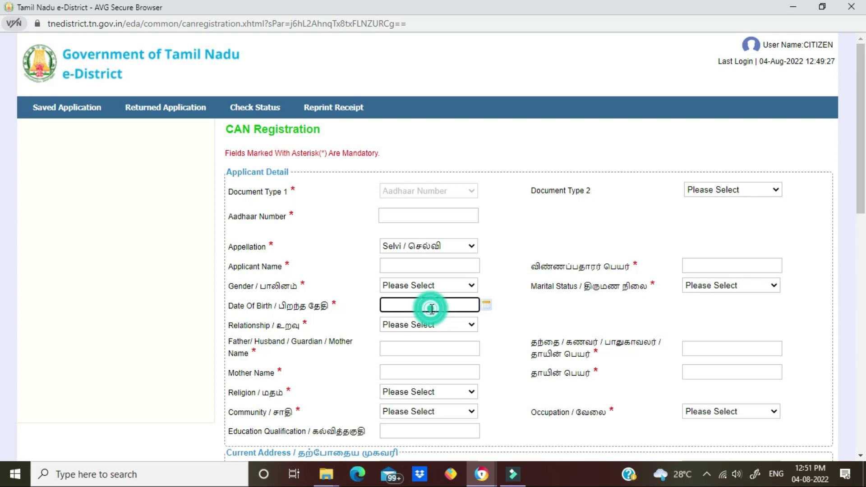
left_click(564, 324)
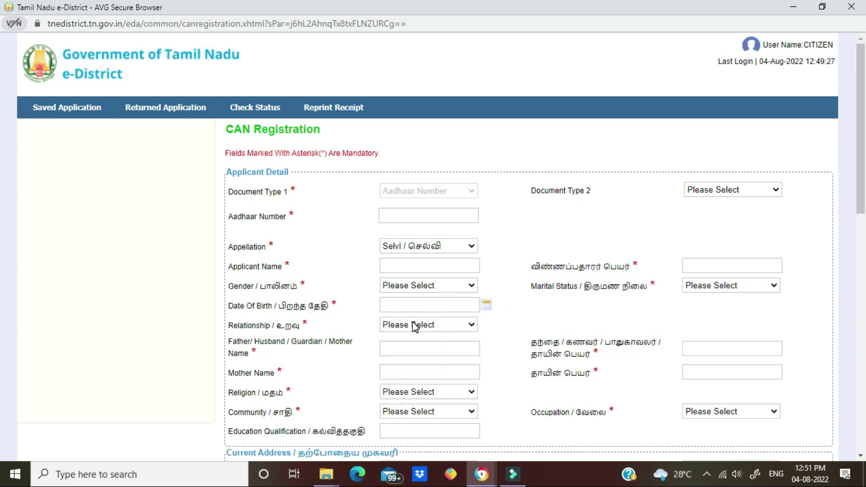
left_click(413, 325)
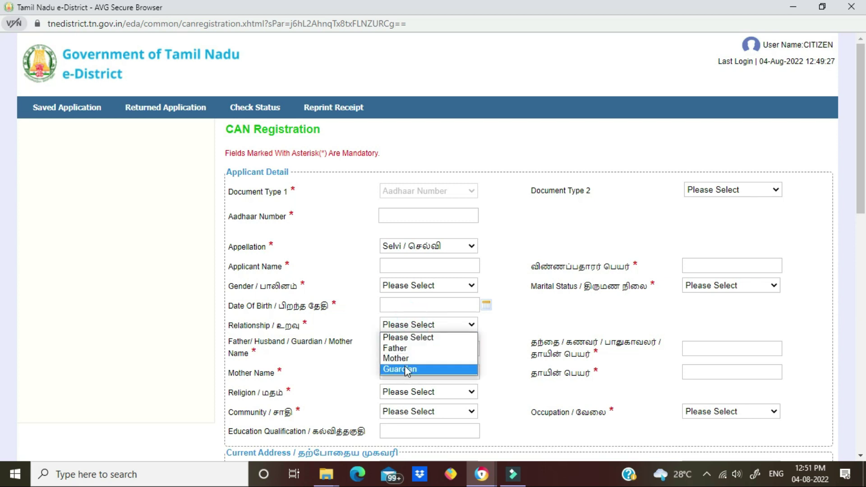
scroll(408, 353, "down", 1)
left_click(412, 286)
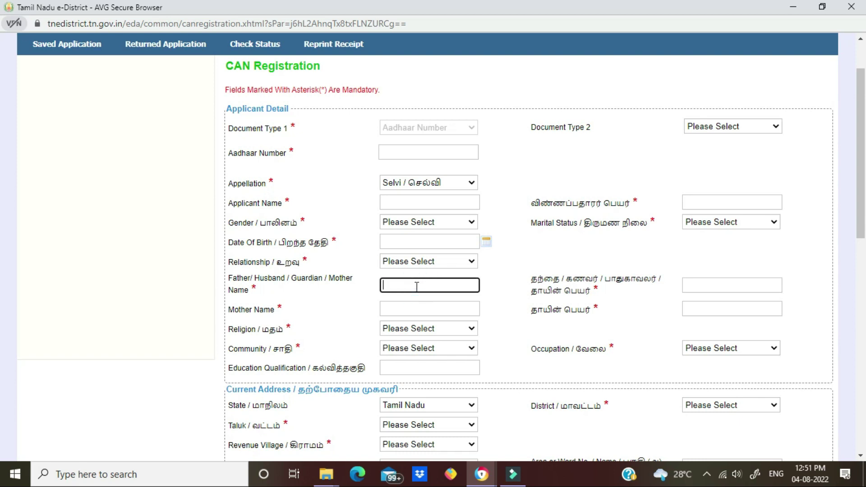
left_click(412, 312)
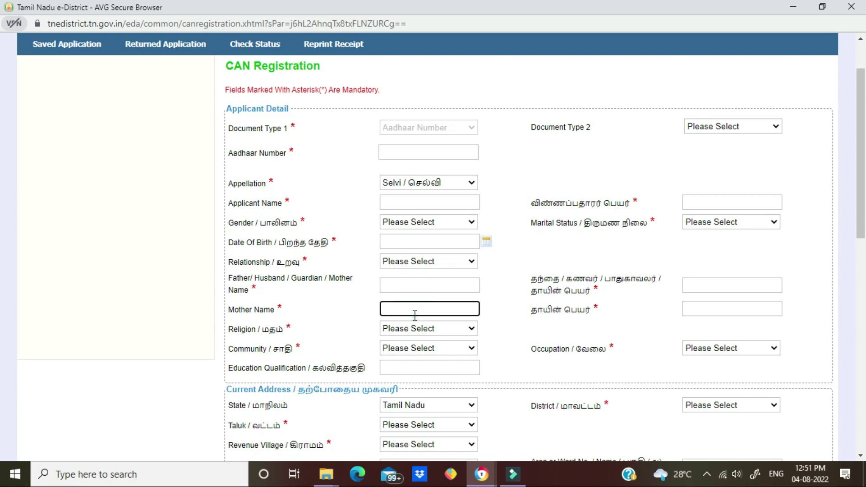
left_click(744, 306)
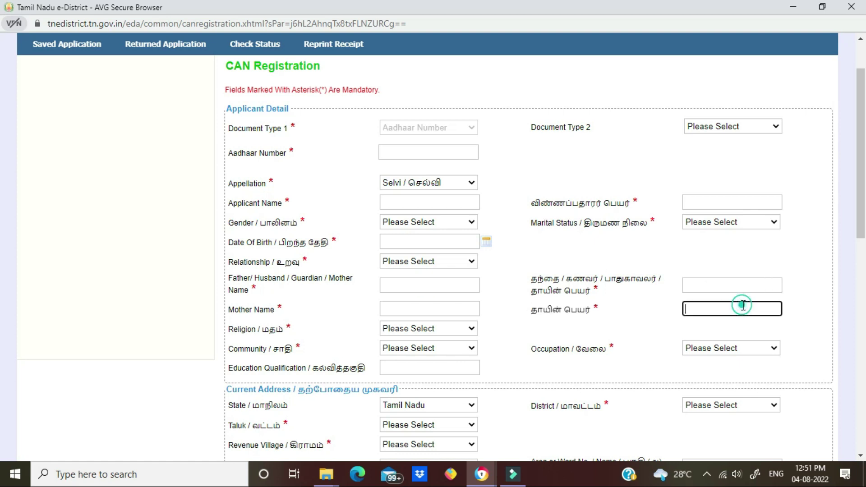
- Set the religion to Hindu and the community to MBC, and go to the education qualification field
left_click(410, 328)
left_click(428, 351)
left_click(432, 349)
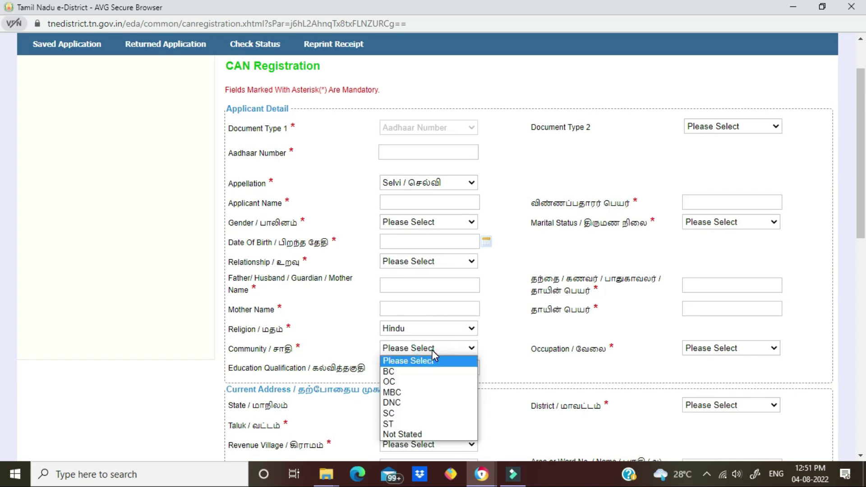
left_click(413, 390)
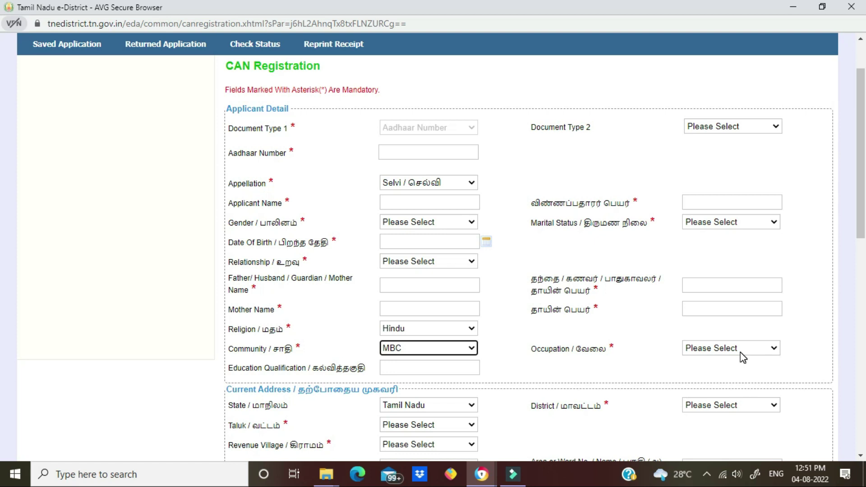
scroll(721, 342, "down", 4)
left_click(400, 182)
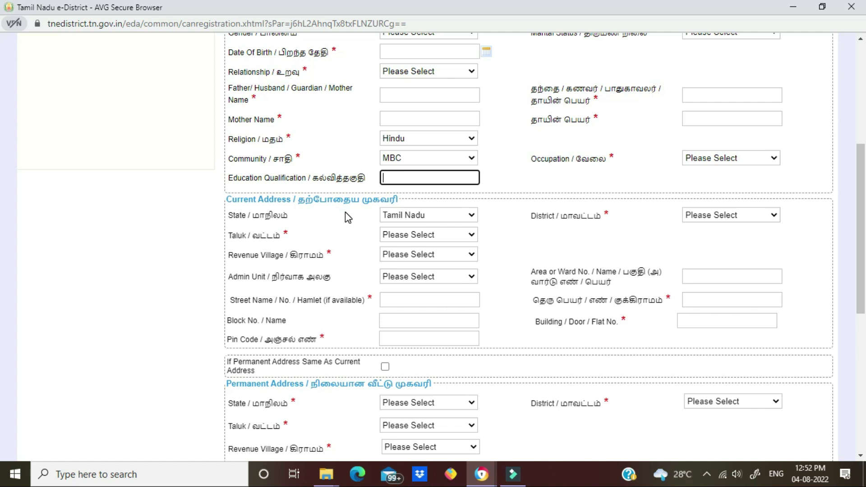
- Set the current address to Madurai district, Madurai North taluk and Athikulam (038) revenue village
left_click(713, 215)
key("m")
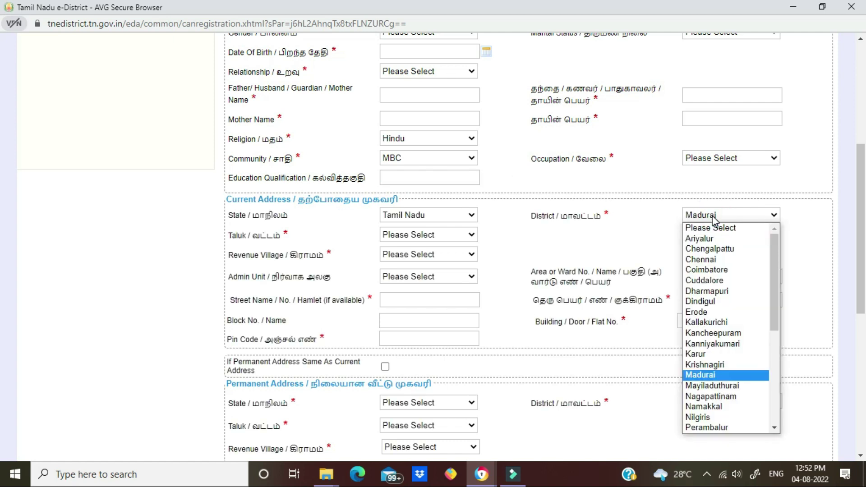
key("Return")
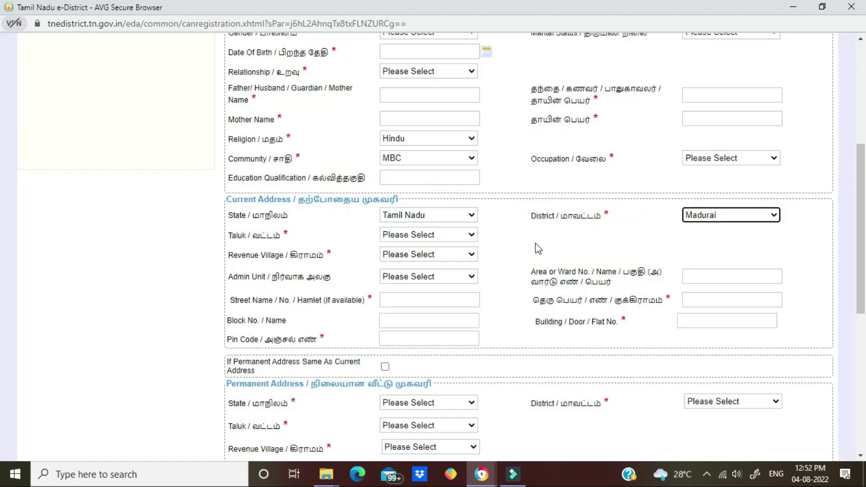
left_click(453, 239)
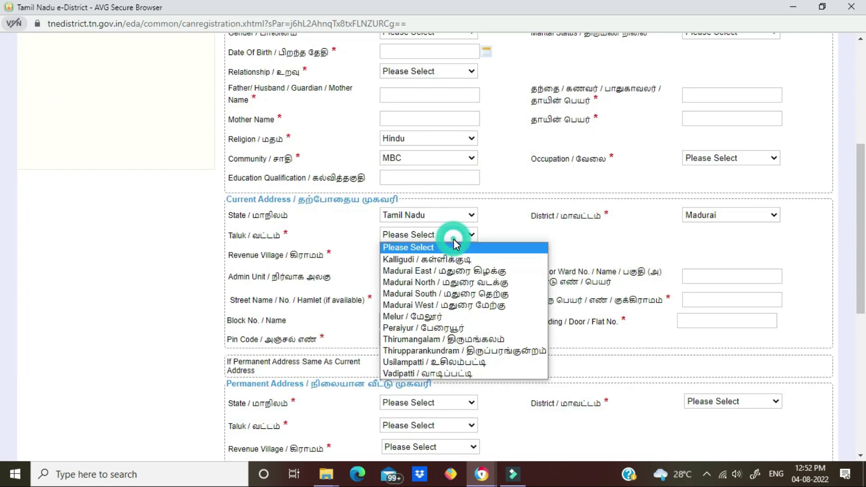
left_click(454, 283)
left_click(397, 255)
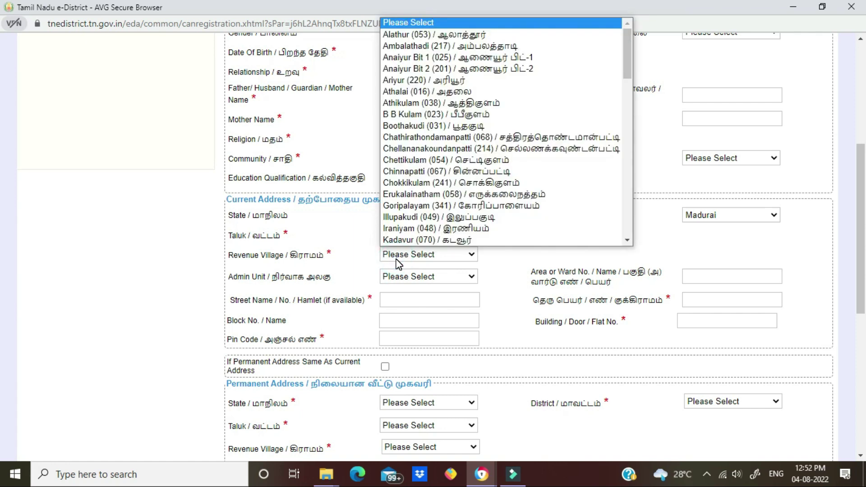
left_click(410, 104)
- Examine the street name, building number, pin code and mobile number fields, along with the permanent address, OTP and bank details sections
left_click(443, 302)
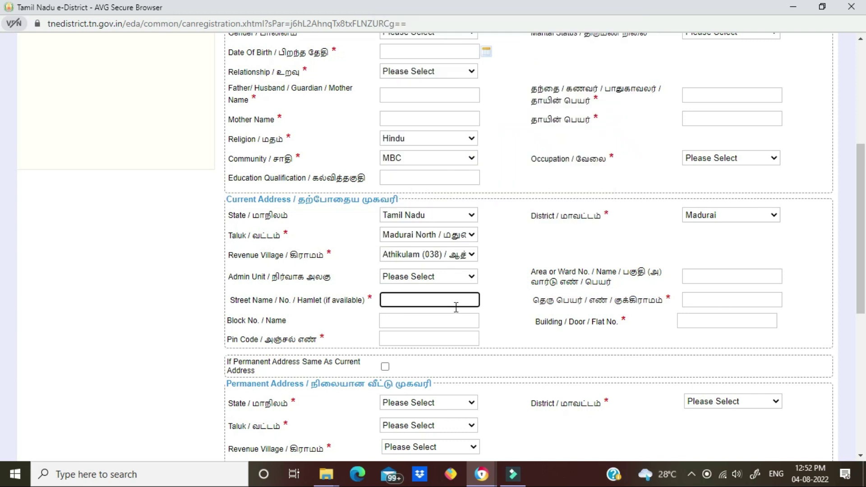
left_click(728, 323)
left_click(471, 341)
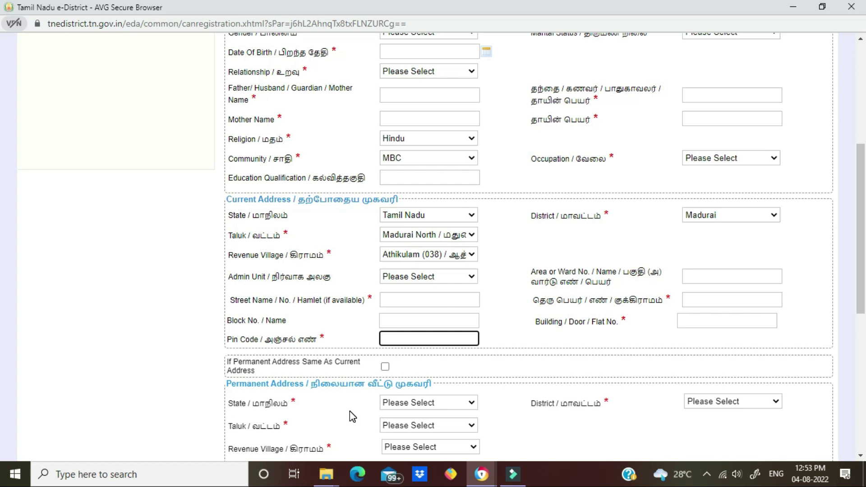
scroll(415, 372, "down", 5)
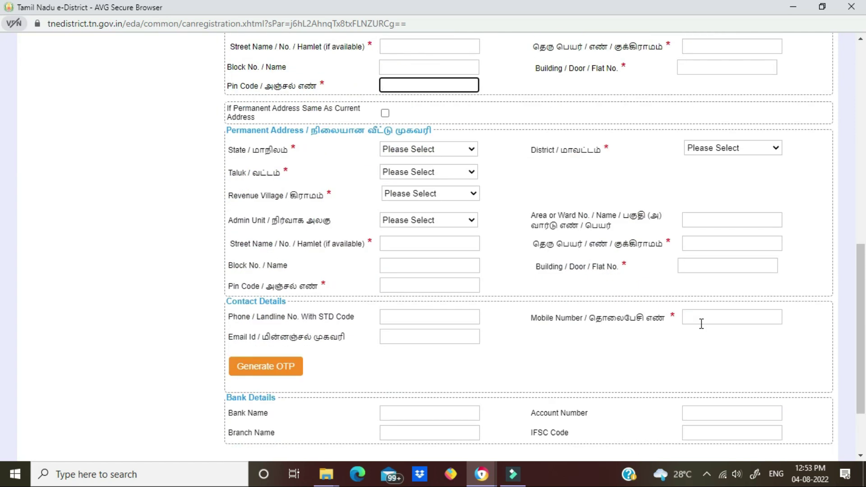
left_click(708, 315)
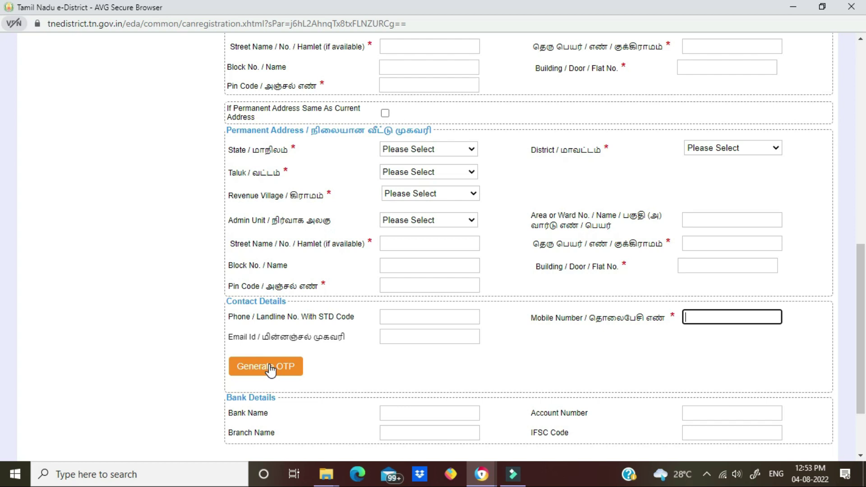
scroll(406, 370, "down", 2)
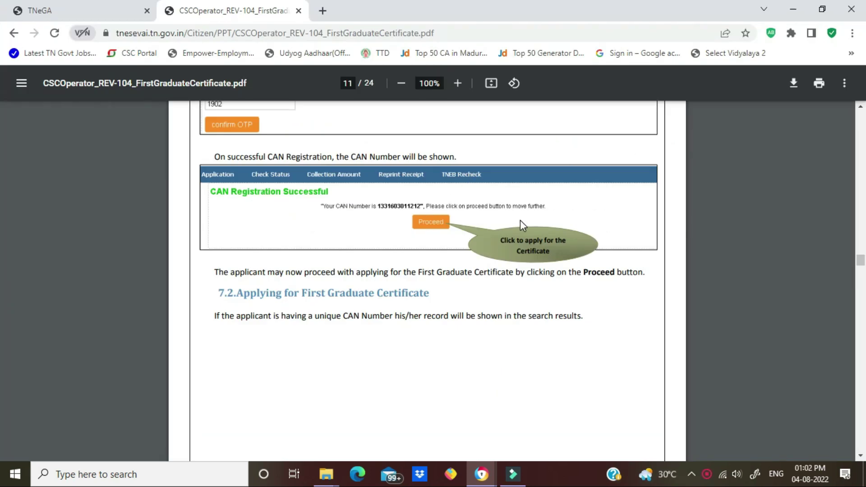
- Read the REV-104 user manual from CAN registration success through the graduation, applicant, address, contact, family member and education sections
scroll(521, 220, "down", 15)
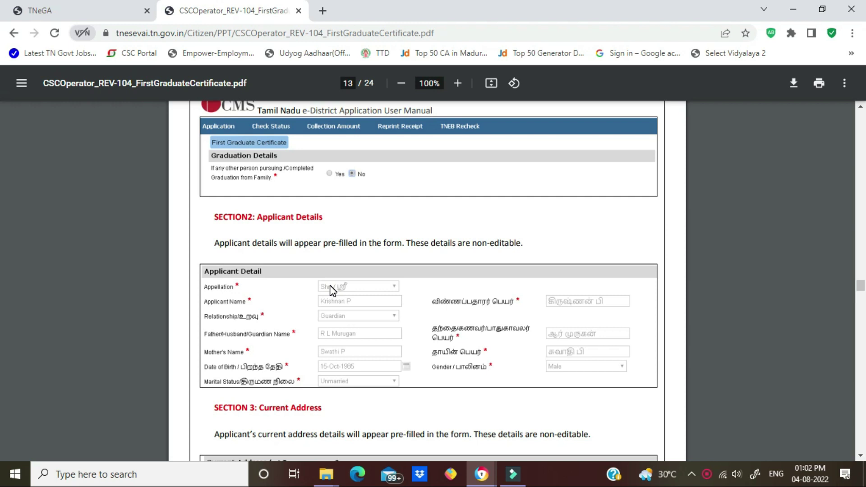
scroll(346, 294, "down", 7)
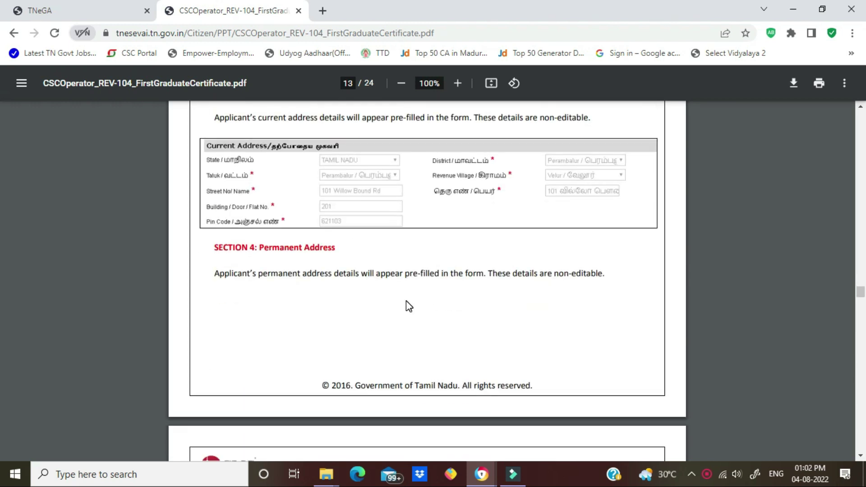
scroll(415, 306, "down", 5)
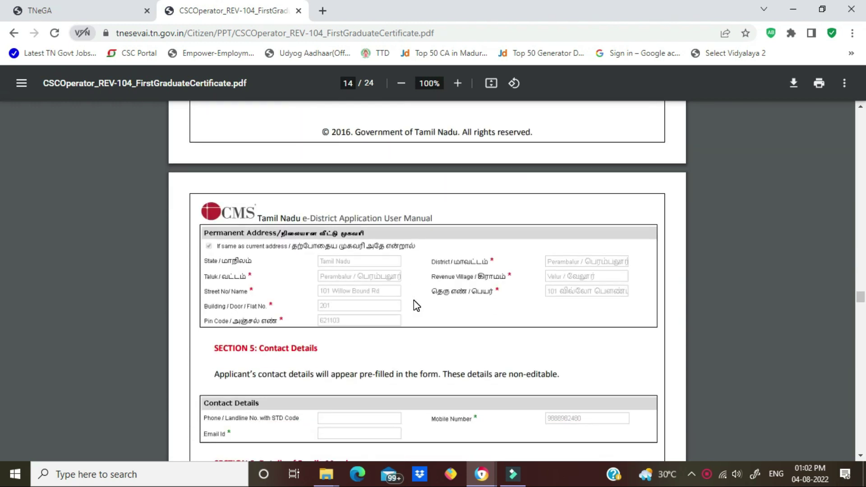
scroll(413, 302, "down", 4)
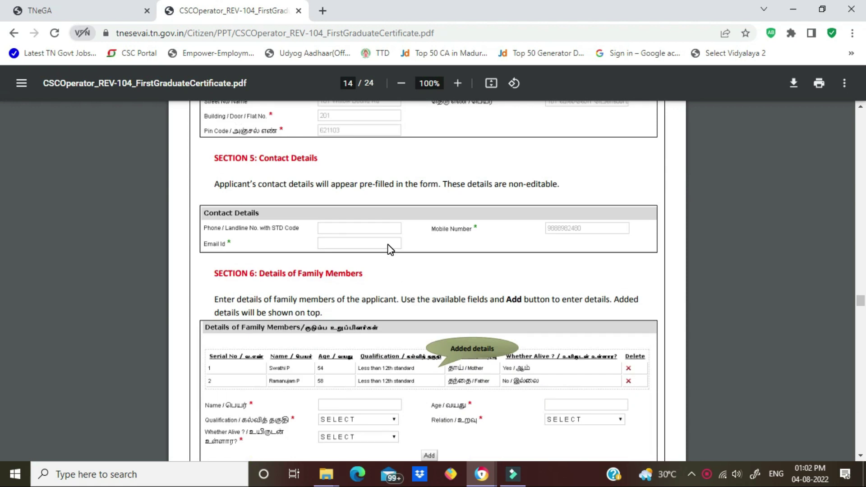
scroll(391, 249, "down", 3)
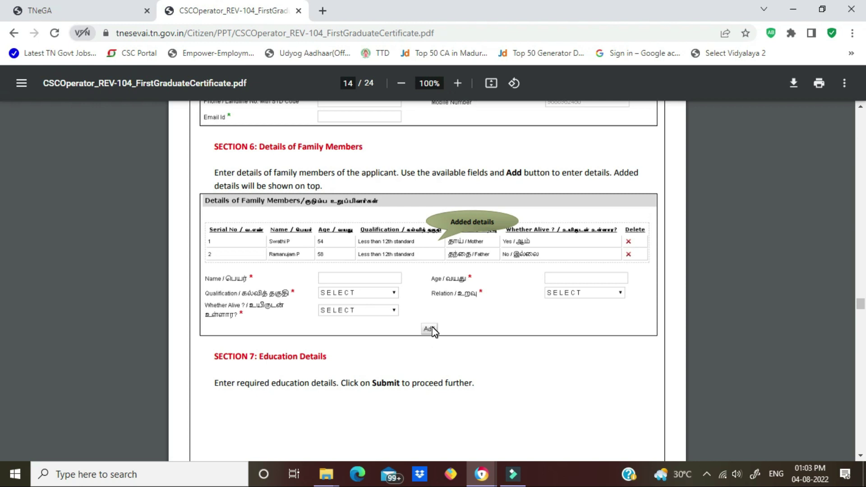
key("Right")
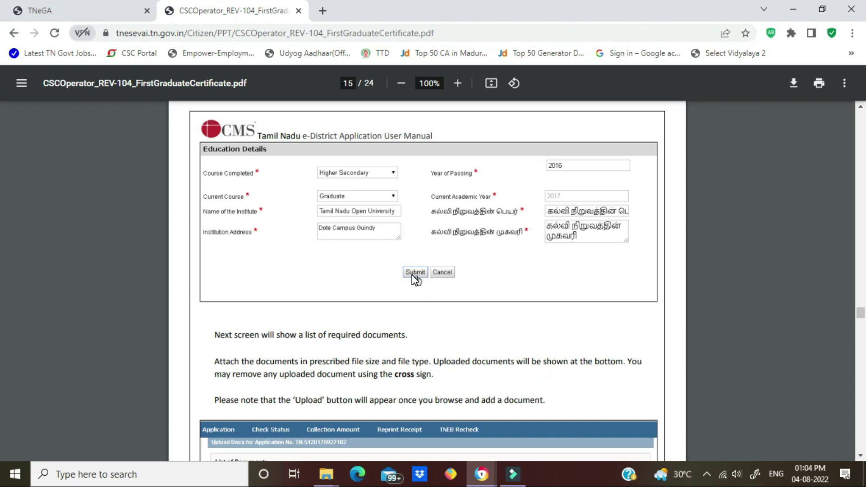
- Review the manual's pages on uploading the required documents, confirming the payment and printing the acknowledgement receipt
scroll(415, 279, "down", 7)
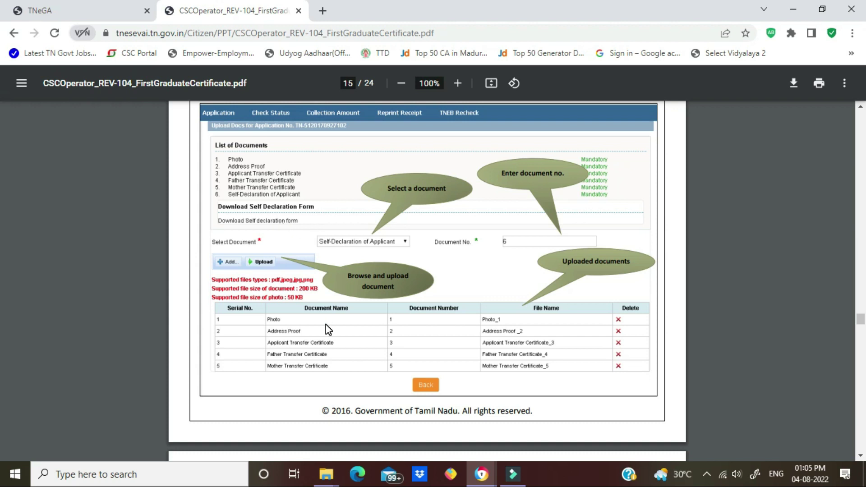
scroll(322, 381, "down", 10)
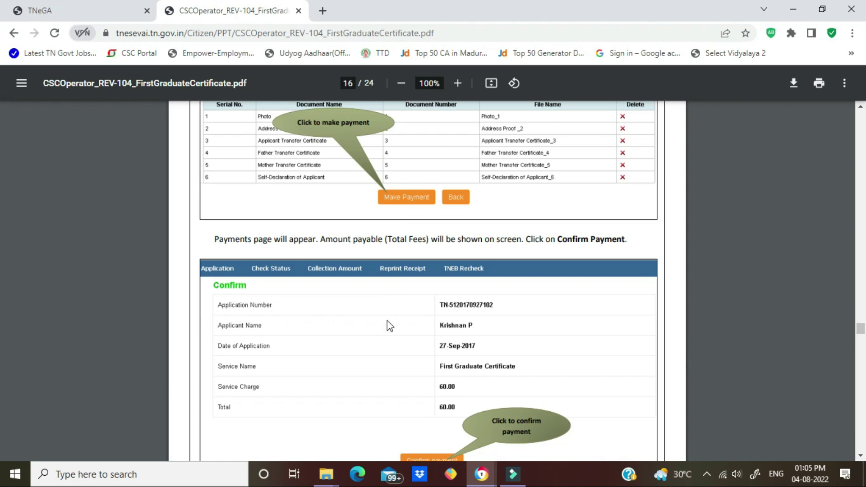
scroll(388, 325, "down", 4)
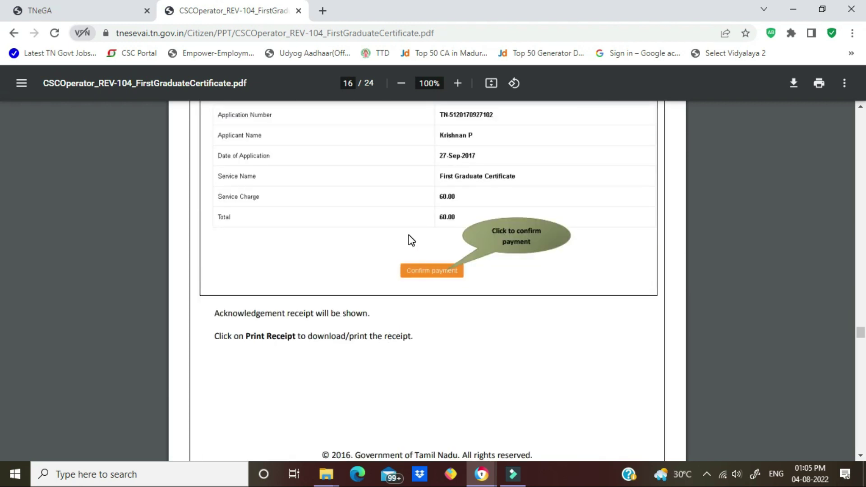
scroll(410, 240, "down", 3)
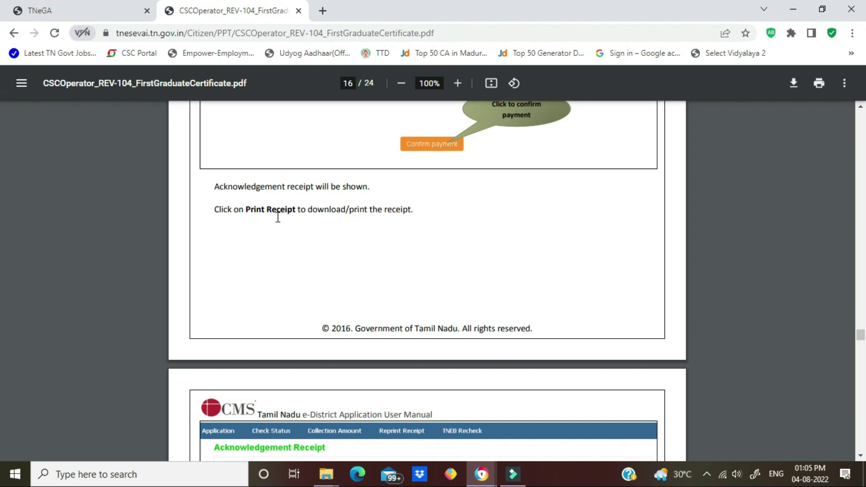
scroll(440, 251, "down", 20)
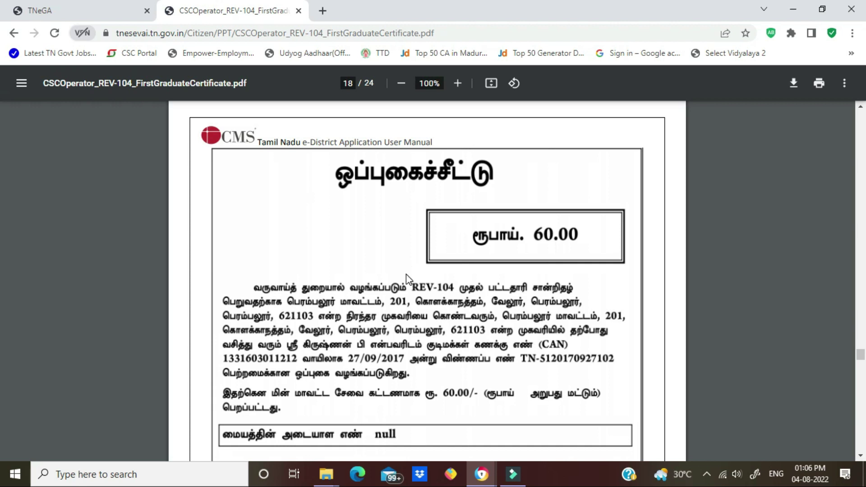
scroll(406, 274, "down", 1)
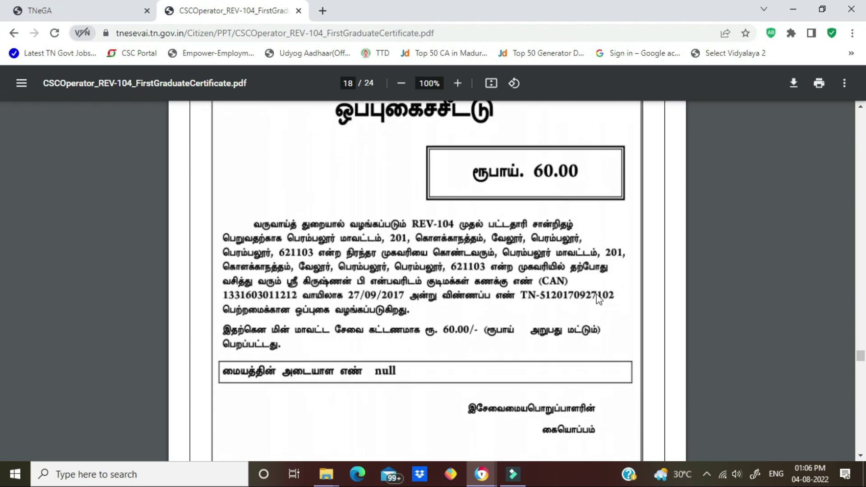